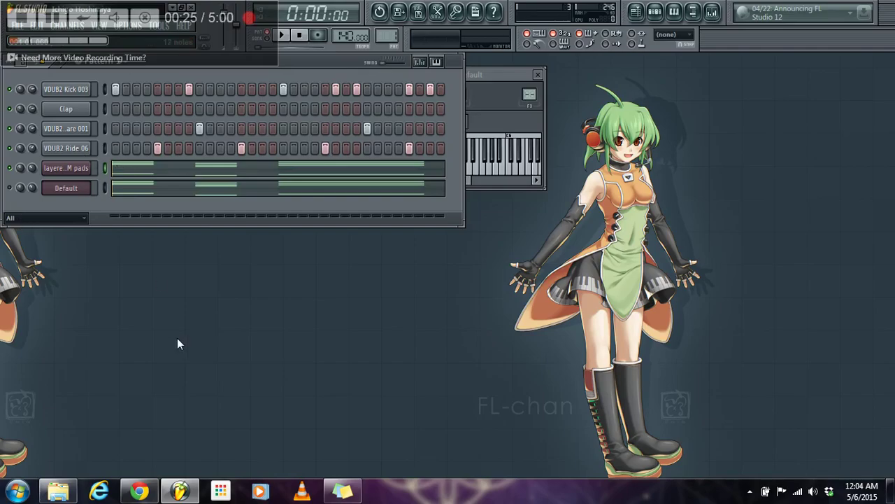
Play and stop the pattern a few times to audition the current pad sound.
{"action": "key", "text": "space"}
{"action": "key", "text": "space"}
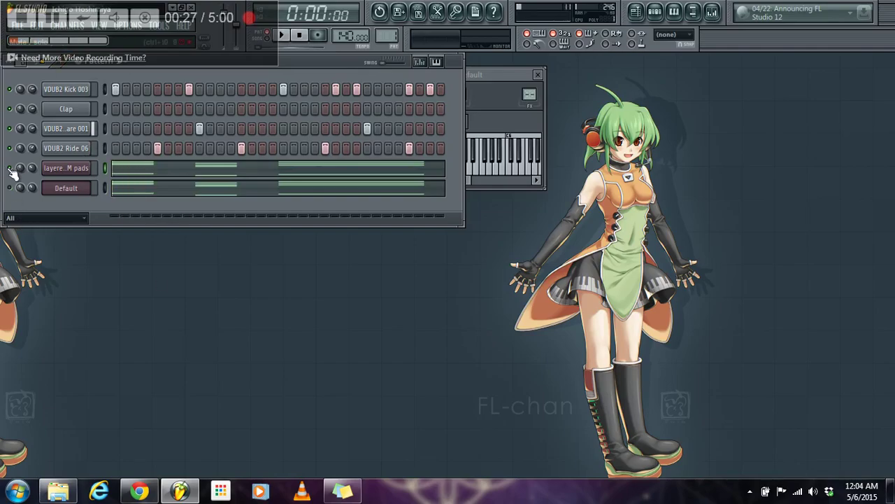
{"action": "right_click", "coordinate": [20, 168]}
{"action": "key", "text": "space"}
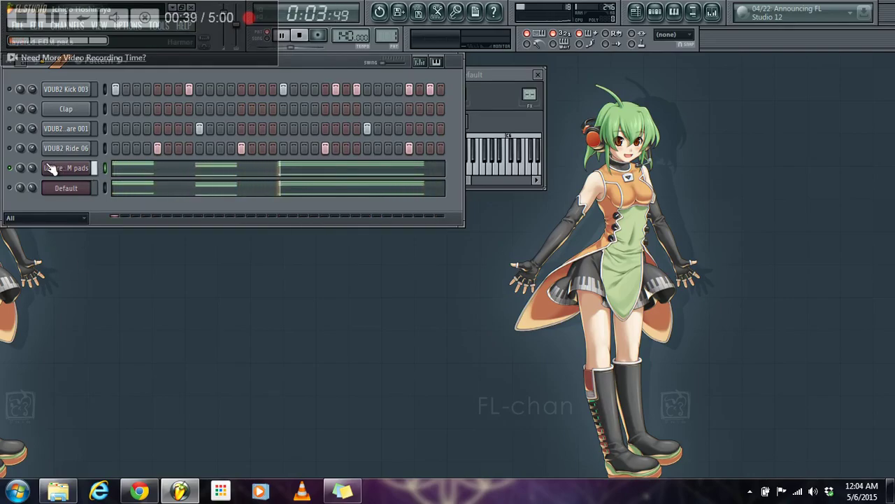
{"action": "key", "text": "space"}
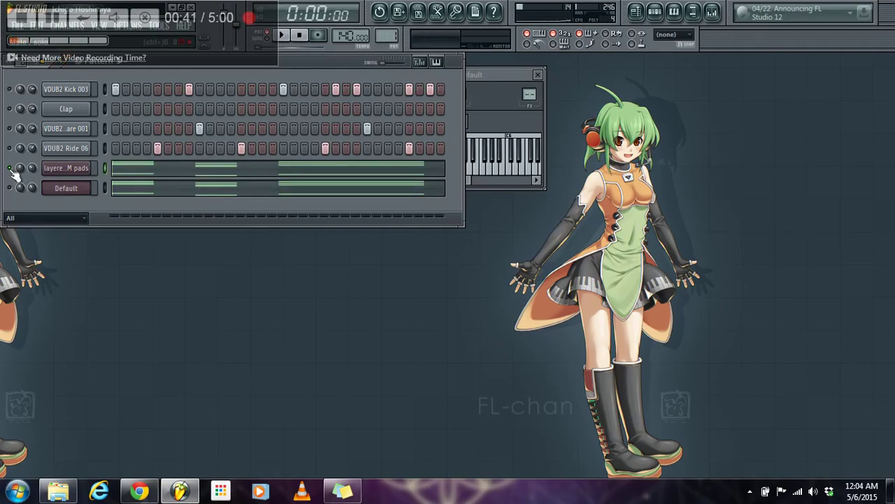
{"action": "right_click", "coordinate": [27, 168]}
{"action": "left_click", "coordinate": [28, 221]}
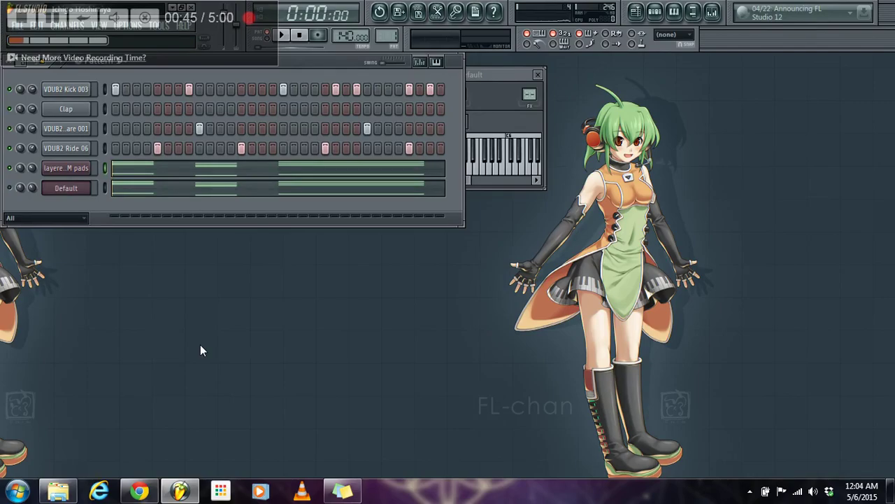
{"action": "key", "text": "space"}
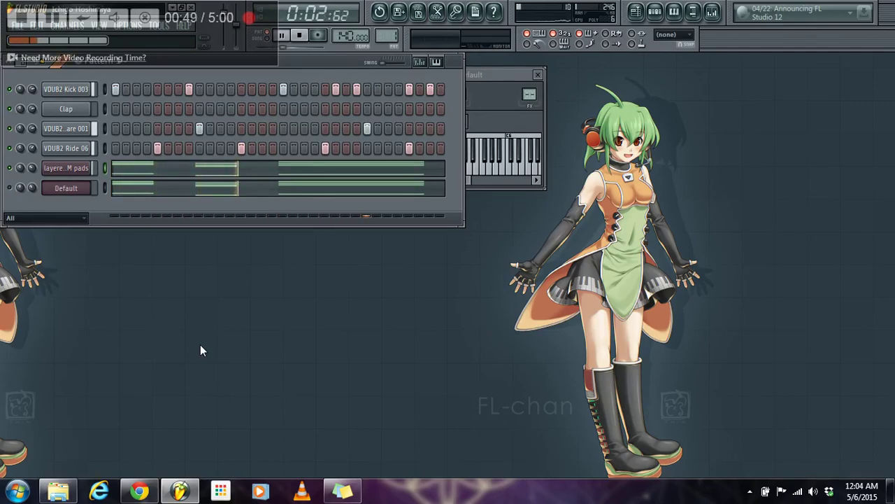
{"action": "key", "text": "space"}
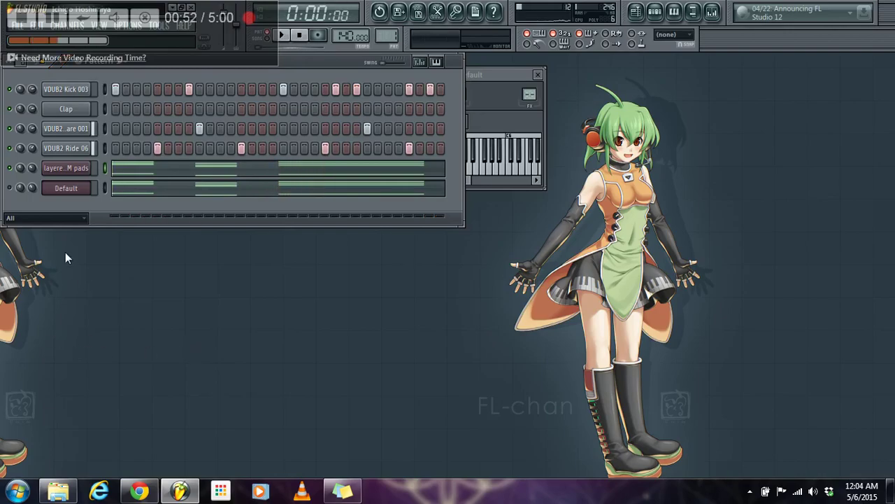
{"action": "right_click", "coordinate": [19, 169]}
{"action": "key", "text": "Escape"}
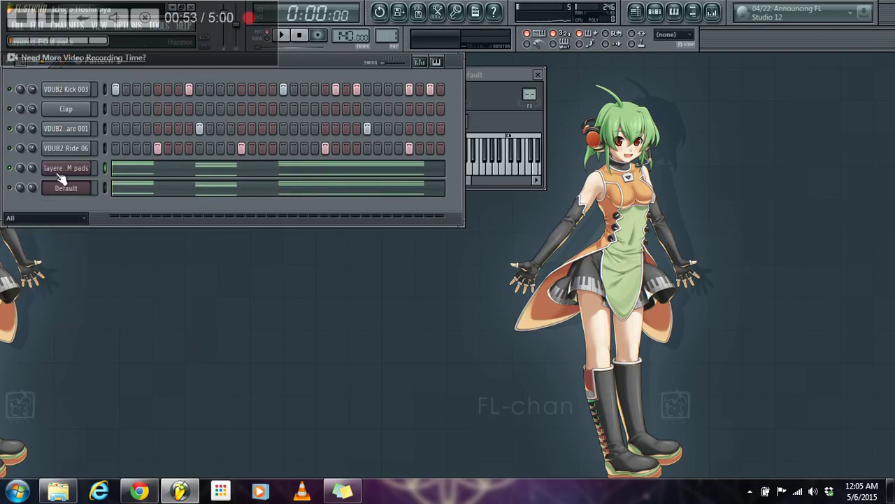
Close the layered-EDM pads Harmor and bring up the Default channel's Harmor instead.
{"action": "left_click", "coordinate": [63, 175]}
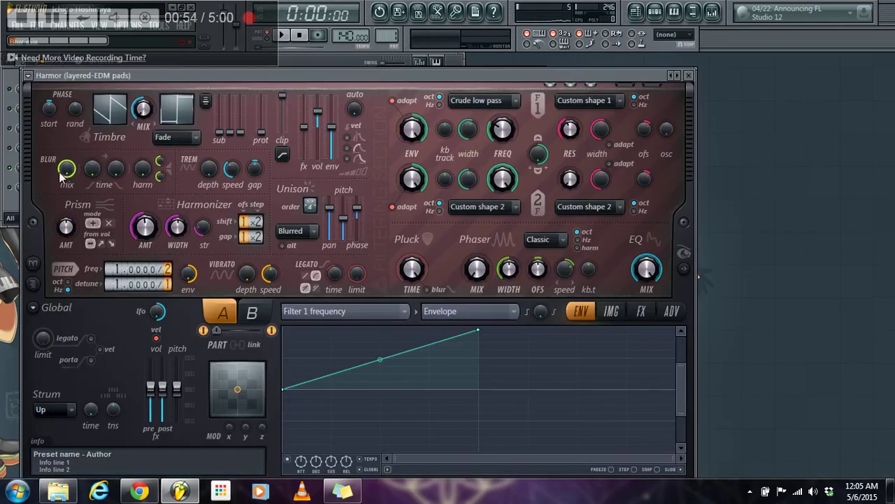
{"action": "left_click", "coordinate": [688, 77]}
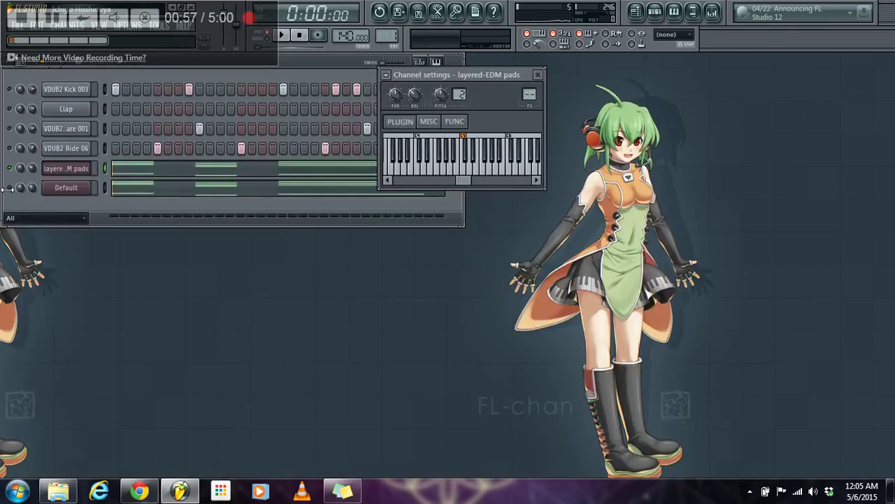
{"action": "left_click", "coordinate": [87, 190]}
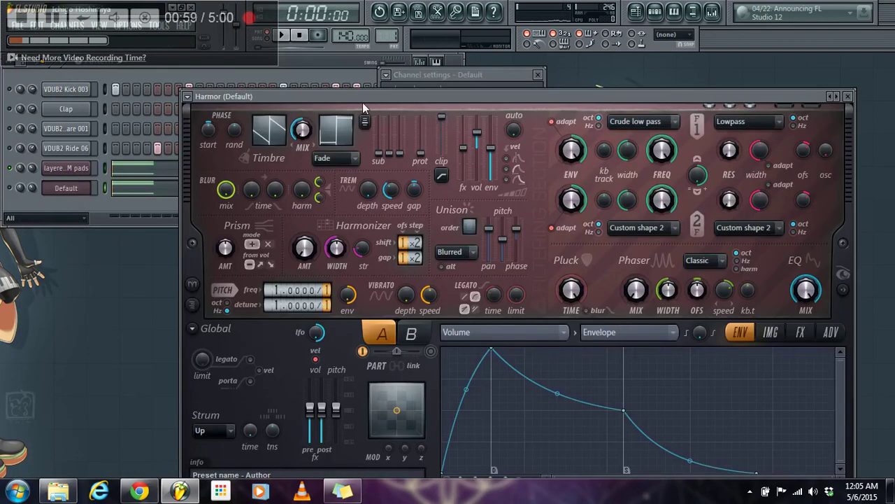
{"action": "left_click_drag", "start_coordinate": [362, 102], "coordinate": [291, 84]}
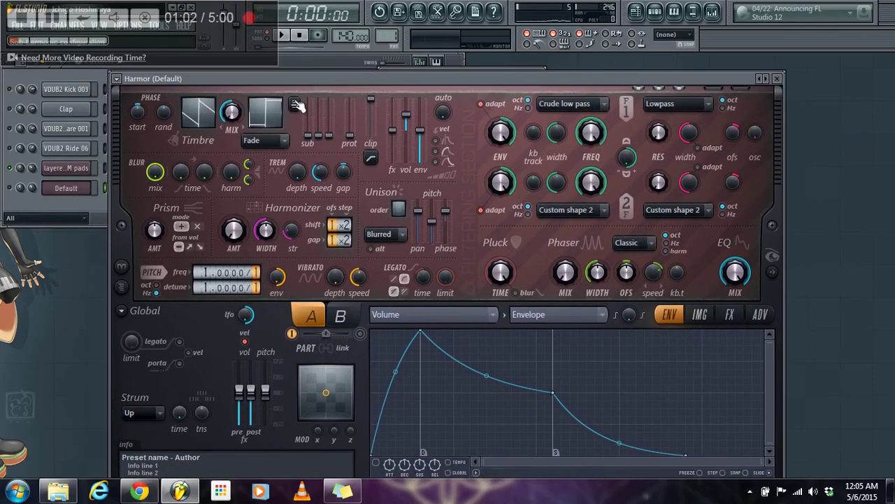
Load Harmor's Default preset from the preset list.
{"action": "left_click", "coordinate": [763, 79]}
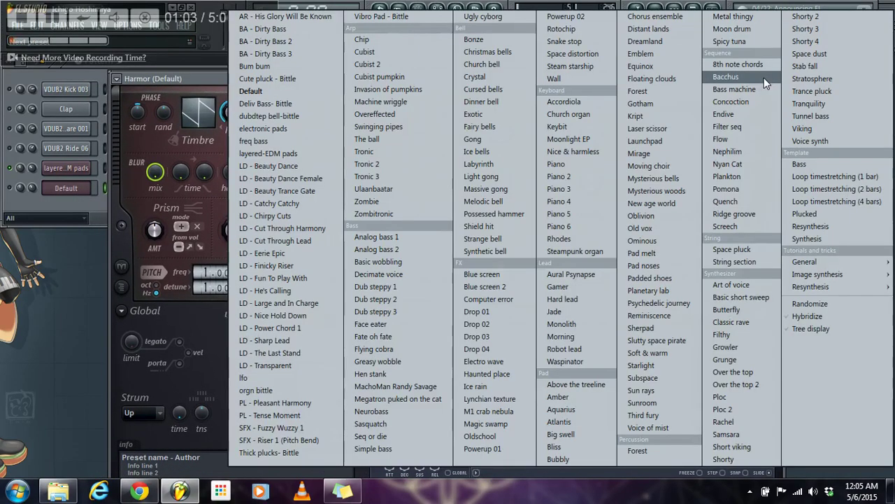
{"action": "left_click", "coordinate": [272, 89]}
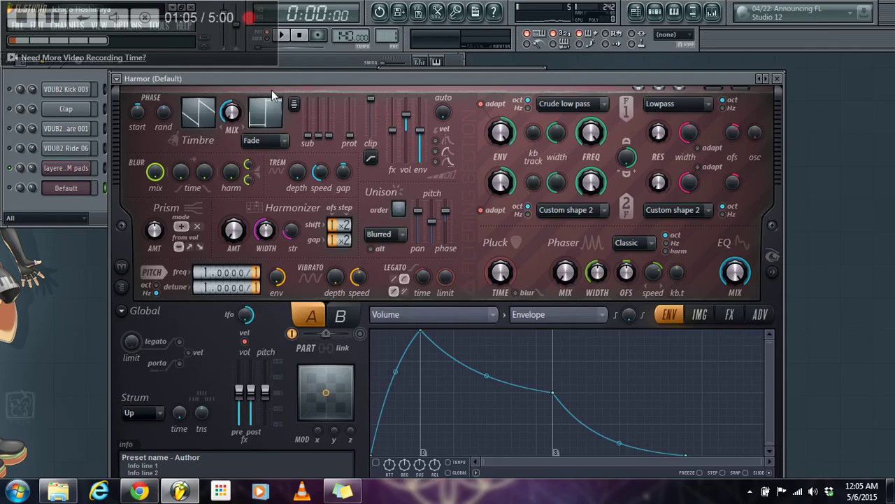
{"action": "left_click_drag", "start_coordinate": [271, 89], "coordinate": [271, 111]}
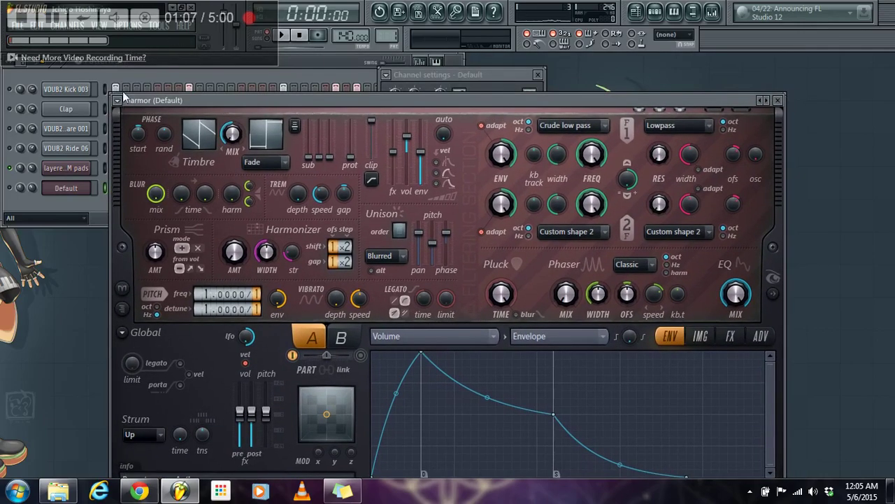
{"action": "left_click", "coordinate": [117, 100]}
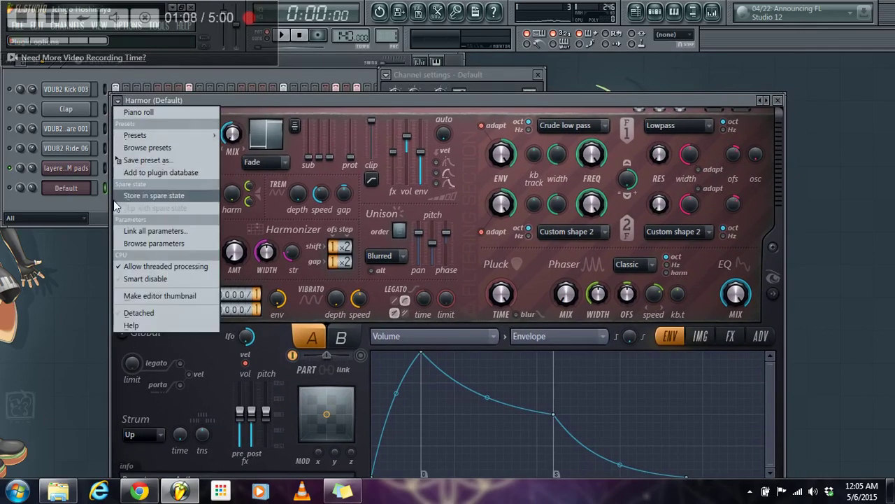
Detach the Harmor window, reposition it, and raise the Unison order to 2.
{"action": "left_click", "coordinate": [149, 312]}
{"action": "left_click_drag", "start_coordinate": [387, 97], "coordinate": [376, 5]}
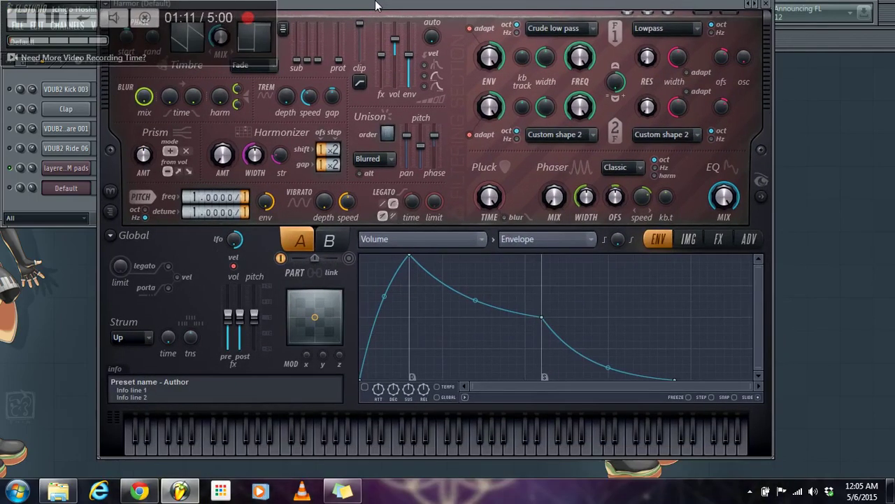
{"action": "left_click_drag", "start_coordinate": [450, 2], "coordinate": [485, 47]}
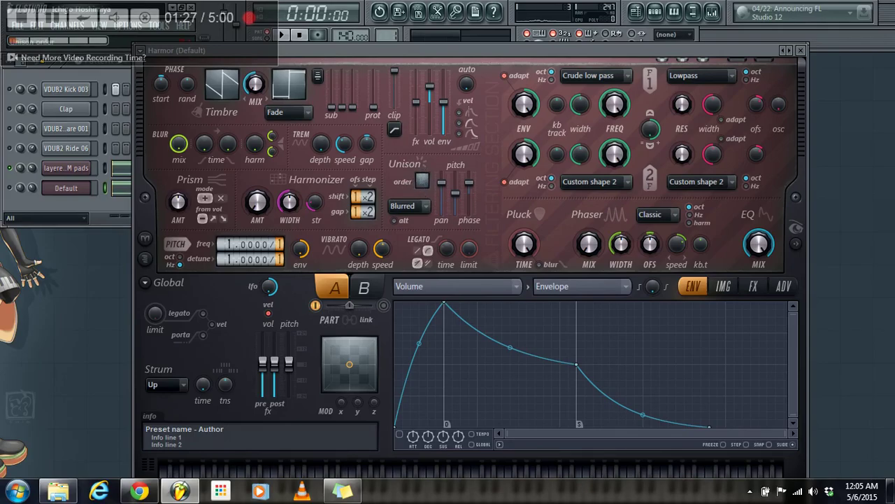
{"action": "left_click_drag", "start_coordinate": [422, 180], "coordinate": [422, 175]}
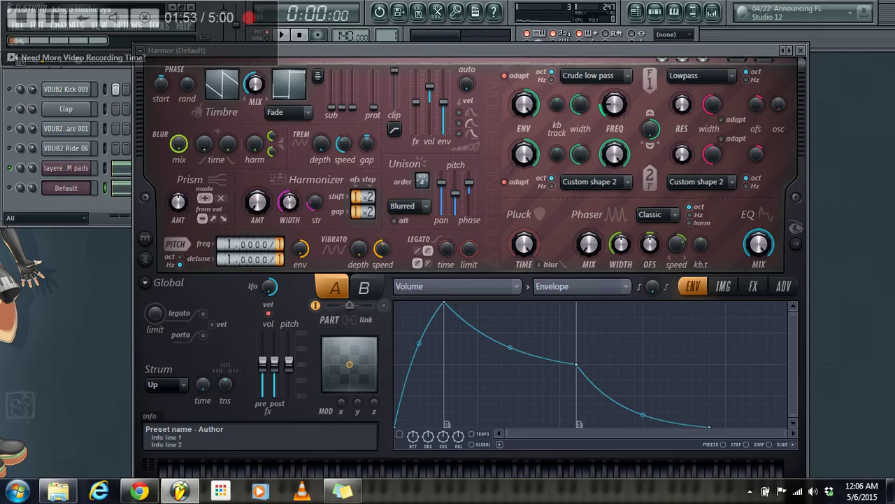
Enable a Filter 1 frequency envelope and curve it to rise slowly, then steeply.
{"action": "right_click", "coordinate": [620, 102]}
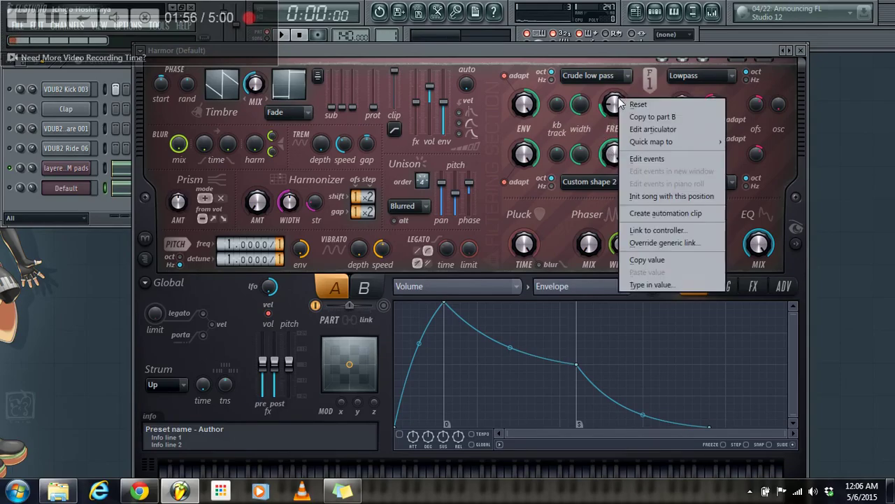
{"action": "left_click", "coordinate": [653, 129]}
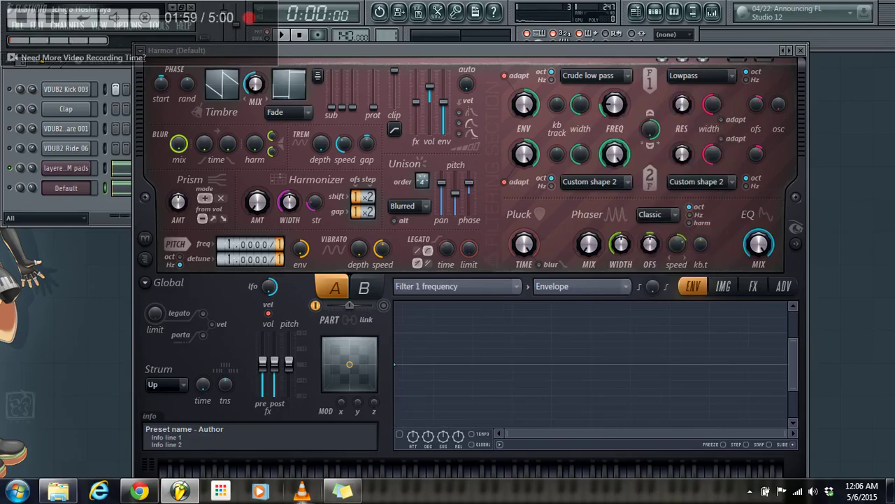
{"action": "left_click", "coordinate": [400, 435]}
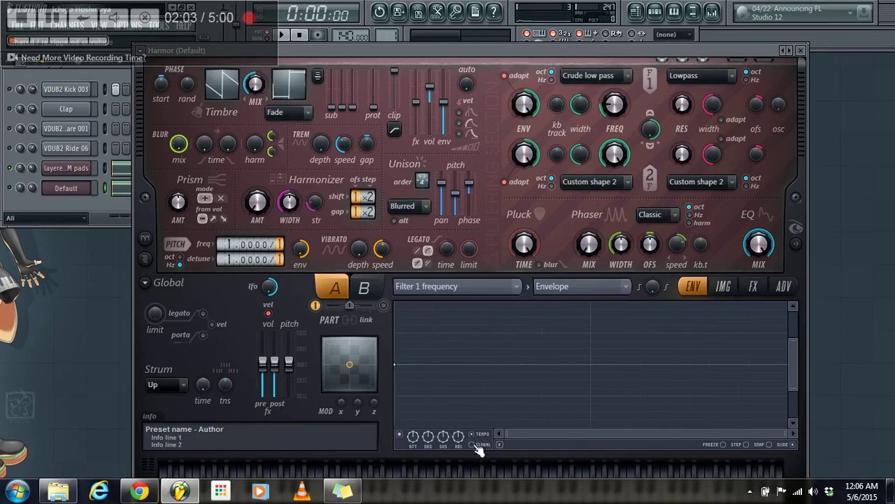
{"action": "scroll", "coordinate": [794, 365], "scroll_direction": "up", "scroll_amount": 1}
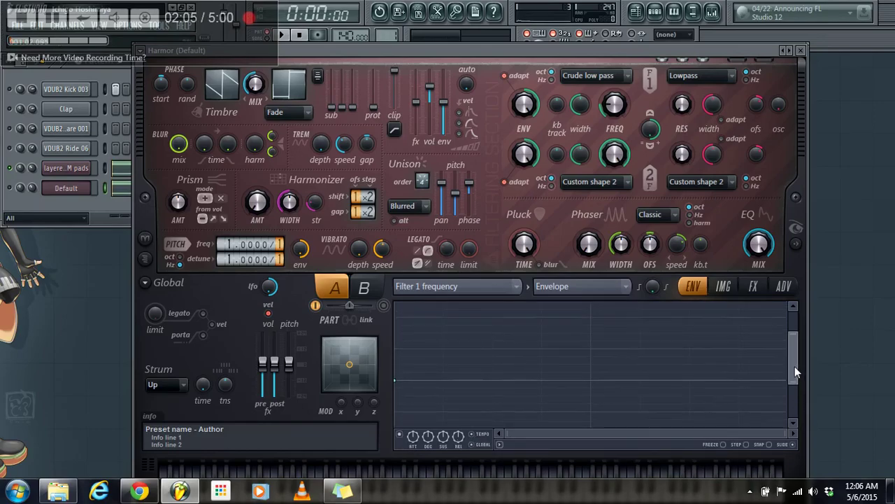
{"action": "scroll", "coordinate": [793, 363], "scroll_direction": "up", "scroll_amount": 1}
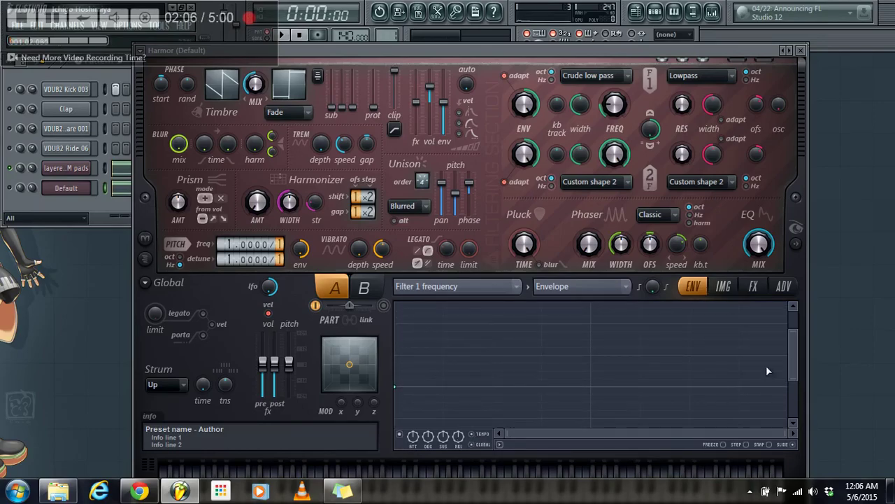
{"action": "left_click", "coordinate": [591, 327]}
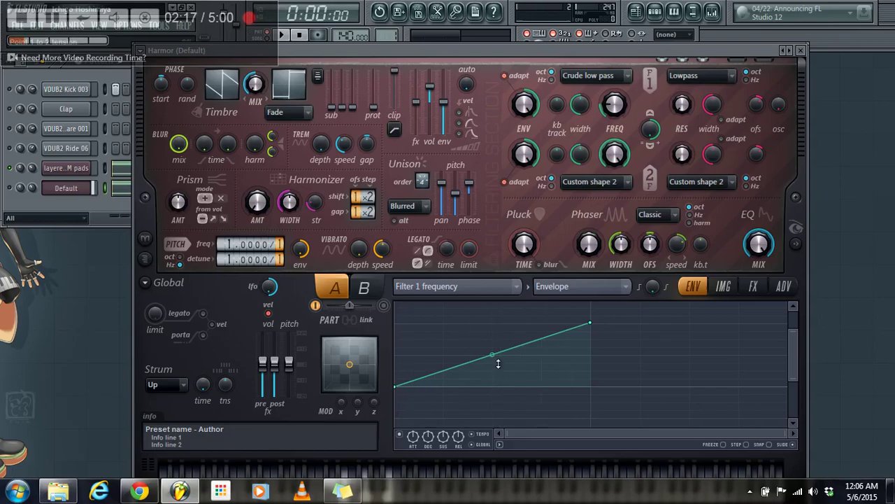
{"action": "mouse_move", "coordinate": [495, 357]}
{"action": "left_mouse_down"}
{"action": "mouse_move", "coordinate": [495, 332]}
{"action": "mouse_move", "coordinate": [495, 391]}
{"action": "mouse_move", "coordinate": [495, 375]}
{"action": "left_mouse_up"}
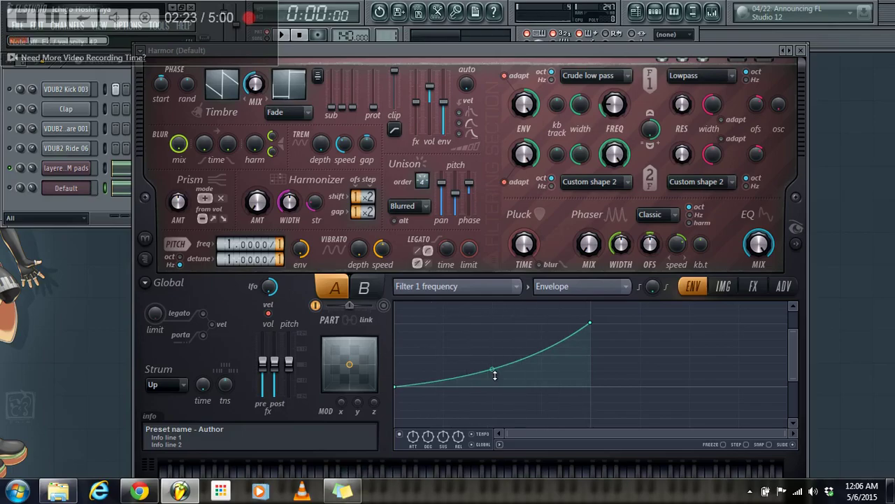
{"action": "mouse_move", "coordinate": [494, 375]}
{"action": "left_mouse_down"}
{"action": "mouse_move", "coordinate": [496, 387]}
{"action": "mouse_move", "coordinate": [494, 361]}
{"action": "left_mouse_up"}
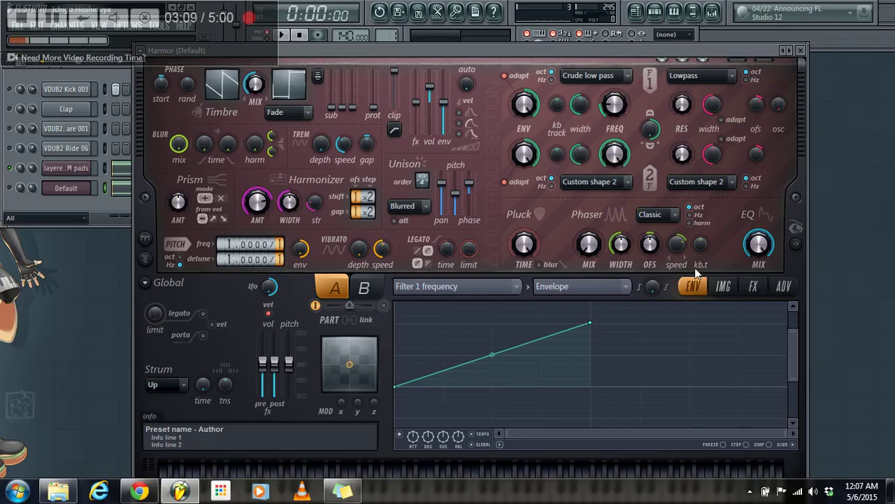
Set Harmor's distortion to Classic with a raised amount.
{"action": "left_click", "coordinate": [755, 287]}
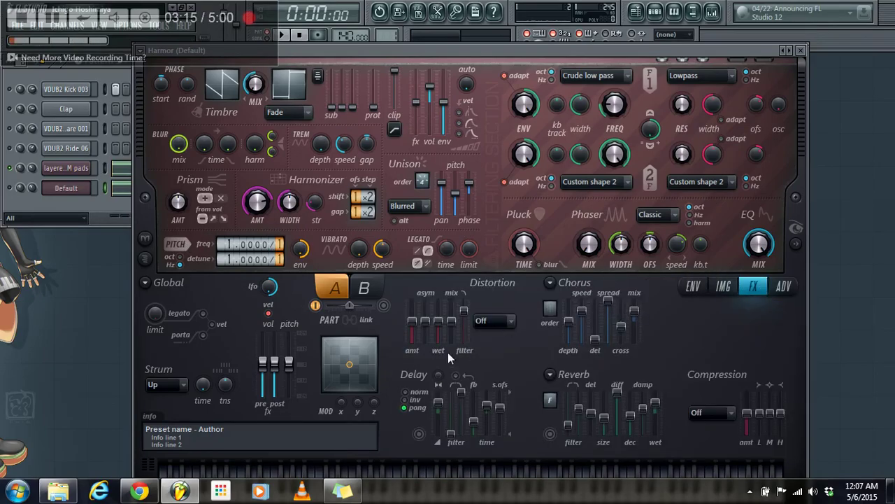
{"action": "left_click", "coordinate": [502, 323]}
{"action": "left_click", "coordinate": [500, 339]}
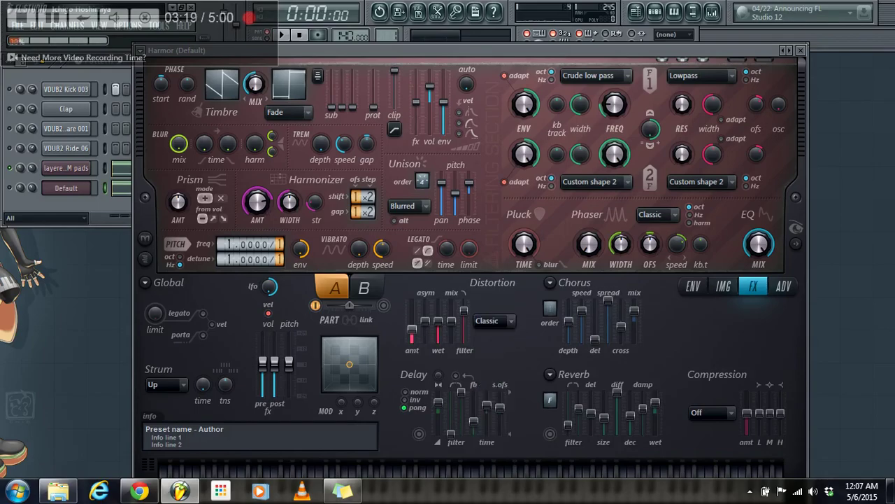
{"action": "left_click_drag", "start_coordinate": [418, 335], "coordinate": [412, 327]}
Enable reverb with slightly lower wet, set compression to Limiting, and pitch ratio to 1/2.
{"action": "left_click", "coordinate": [552, 434]}
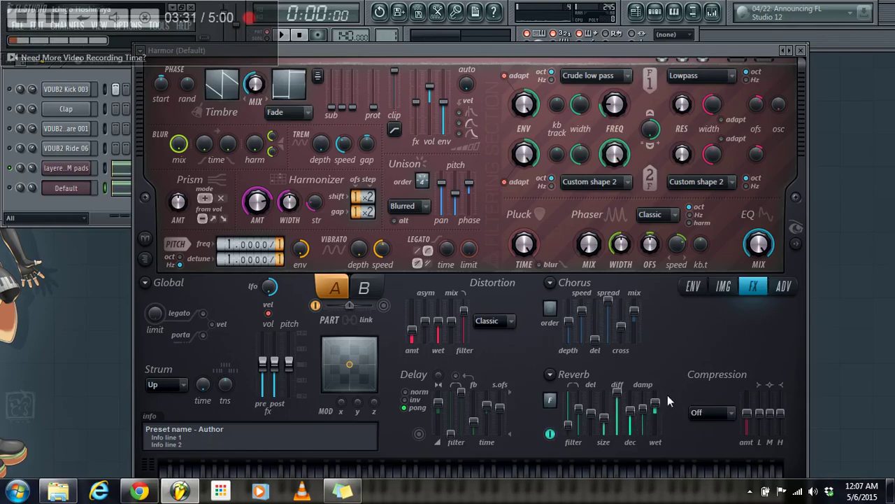
{"action": "left_click_drag", "start_coordinate": [654, 402], "coordinate": [655, 407]}
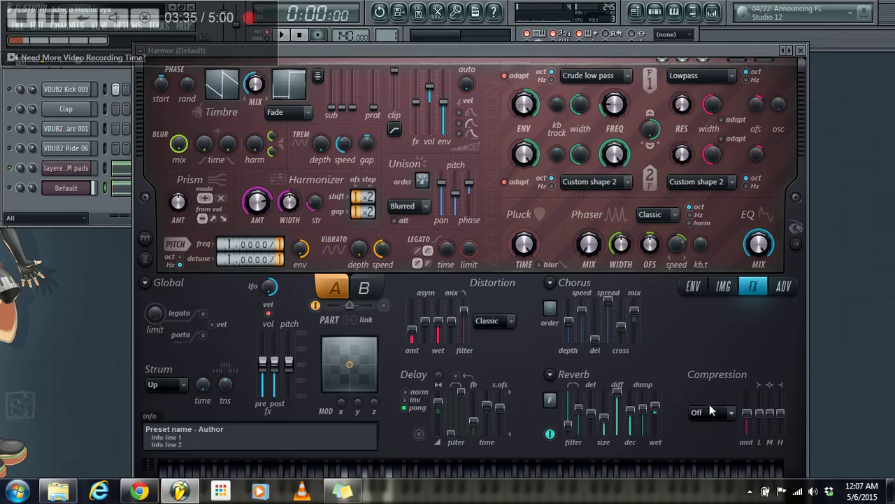
{"action": "left_click", "coordinate": [711, 416]}
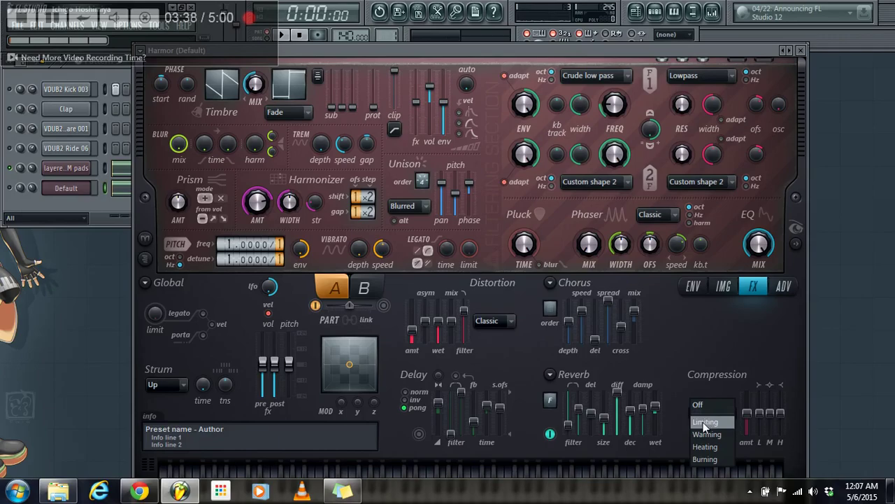
{"action": "left_click", "coordinate": [703, 423]}
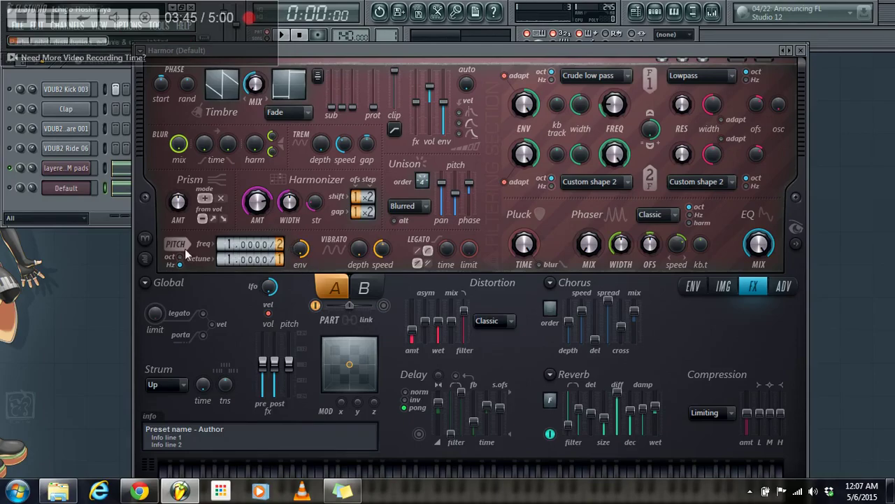
{"action": "scroll", "coordinate": [279, 244], "scroll_direction": "up", "scroll_amount": 1}
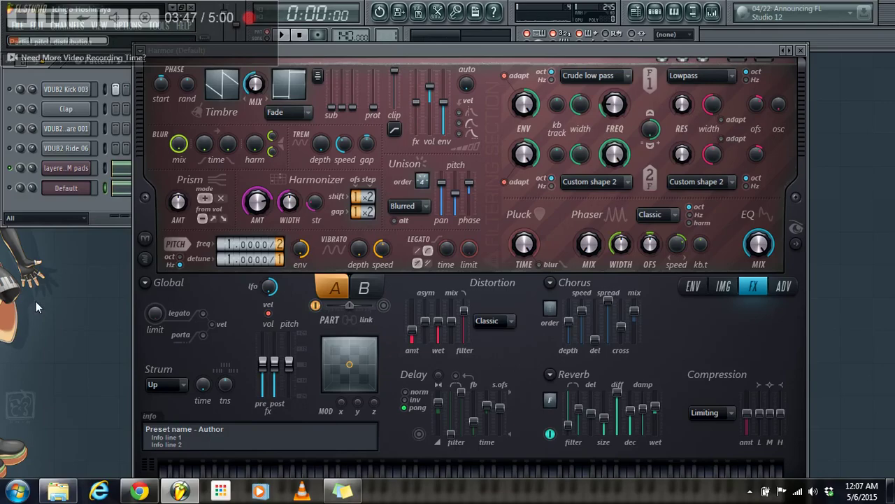
Play the pattern to hear the new pad patch, close Harmor, and stop playback.
{"action": "right_click", "coordinate": [70, 167]}
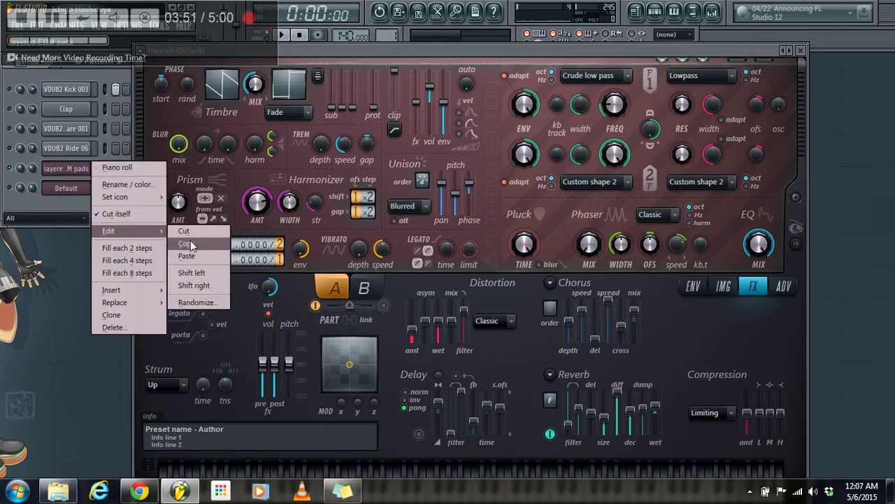
{"action": "right_click", "coordinate": [67, 187]}
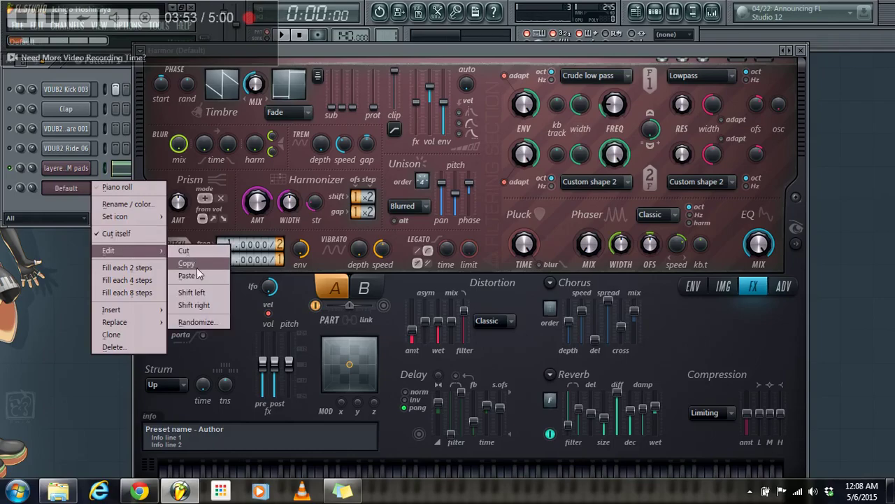
{"action": "left_click", "coordinate": [195, 274]}
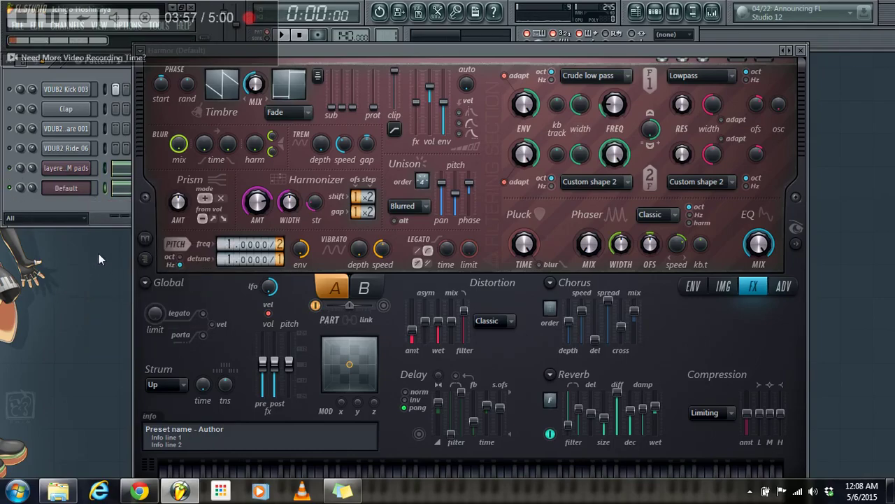
{"action": "key", "text": "space"}
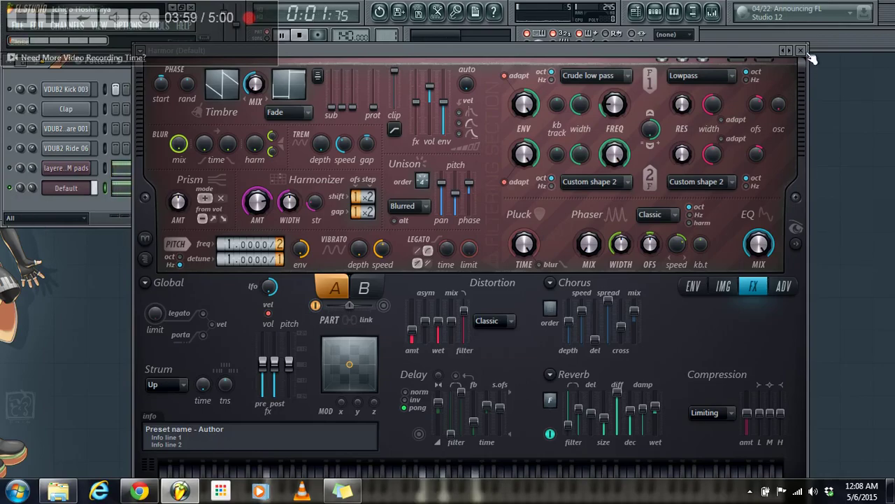
{"action": "left_click", "coordinate": [802, 51]}
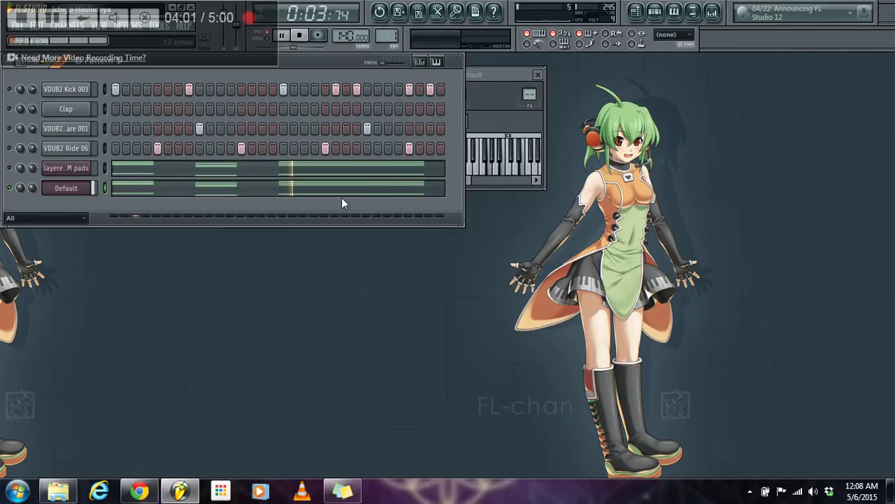
{"action": "key", "text": "space"}
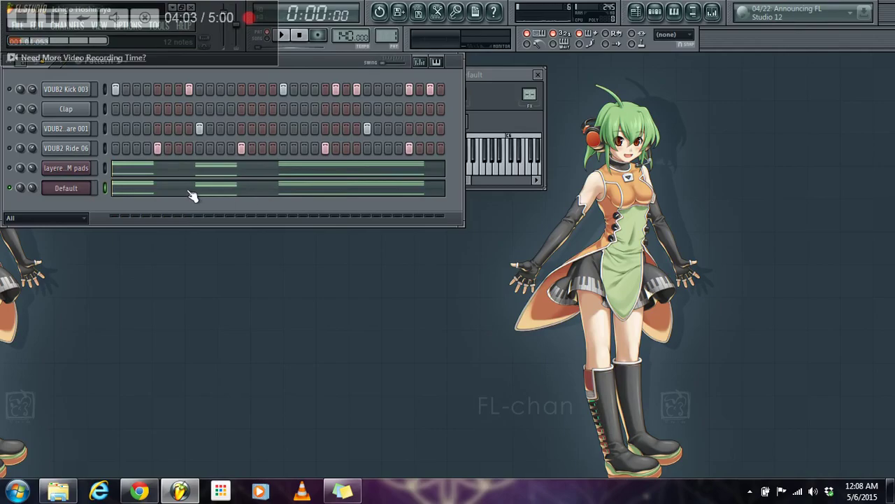
{"action": "left_click", "coordinate": [182, 199]}
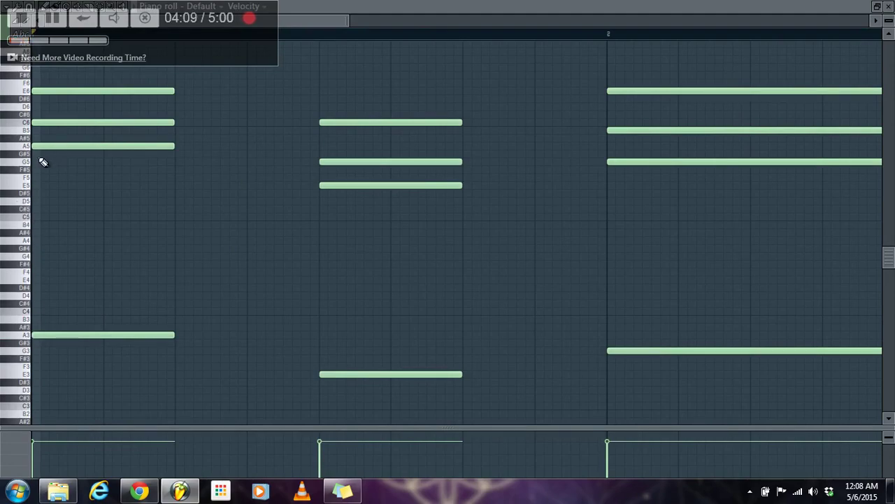
Preview the A5 and A3 keys, then add and remove an A4 note in the first chord.
{"action": "left_click", "coordinate": [24, 146]}
{"action": "left_click", "coordinate": [22, 336]}
{"action": "left_click_drag", "start_coordinate": [326, 20], "coordinate": [432, 72]}
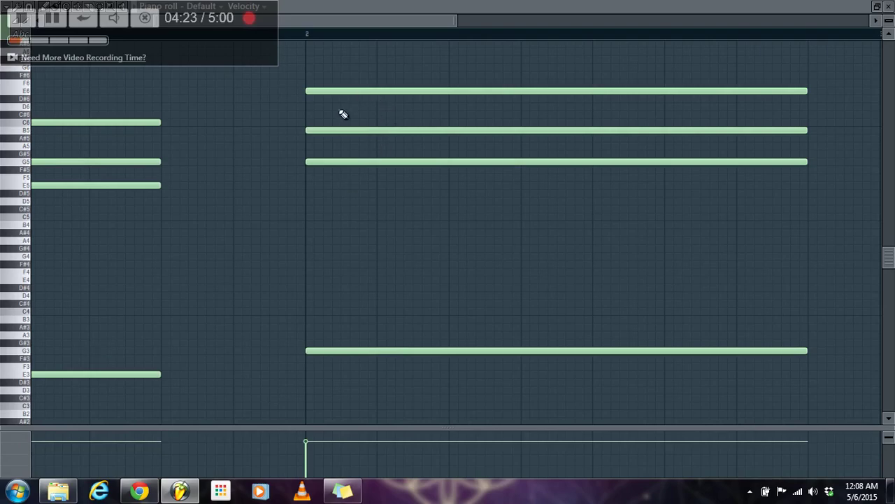
{"action": "left_click_drag", "start_coordinate": [370, 22], "coordinate": [262, 41]}
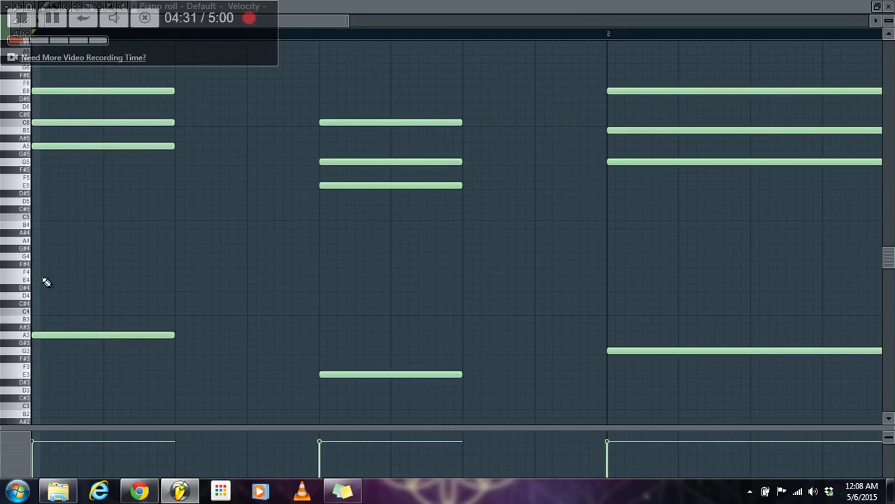
{"action": "left_click", "coordinate": [46, 241]}
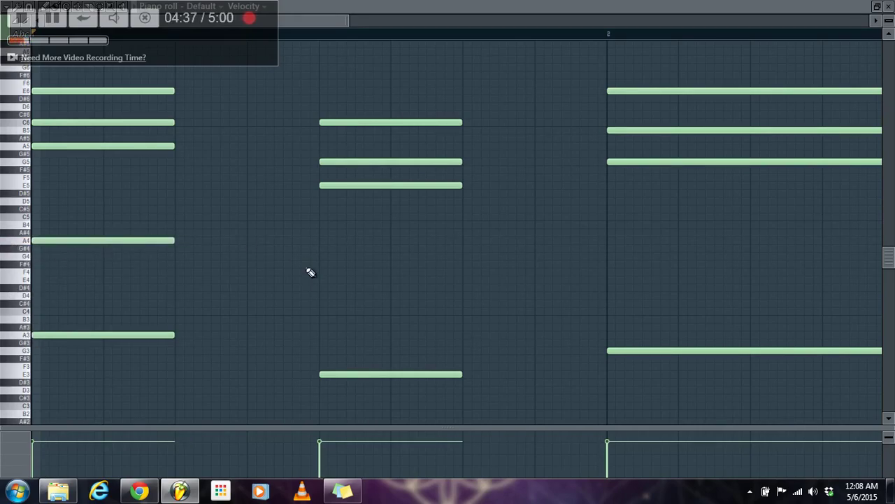
{"action": "right_click", "coordinate": [155, 243]}
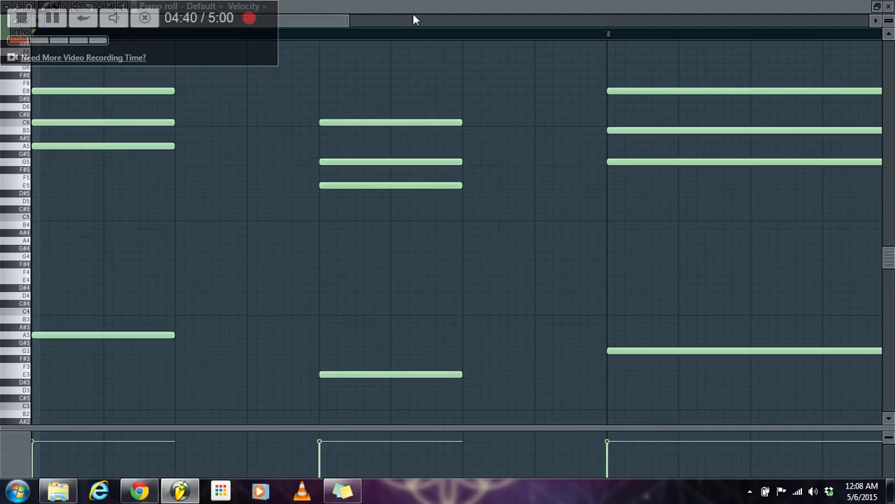
{"action": "double_click", "coordinate": [383, 9]}
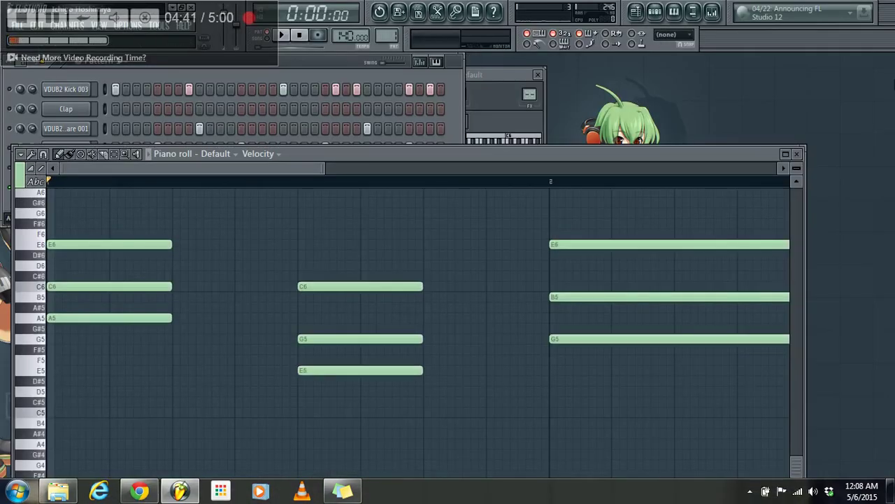
Close the Default piano roll and reopen that channel's Harmor window.
{"action": "left_click", "coordinate": [797, 153]}
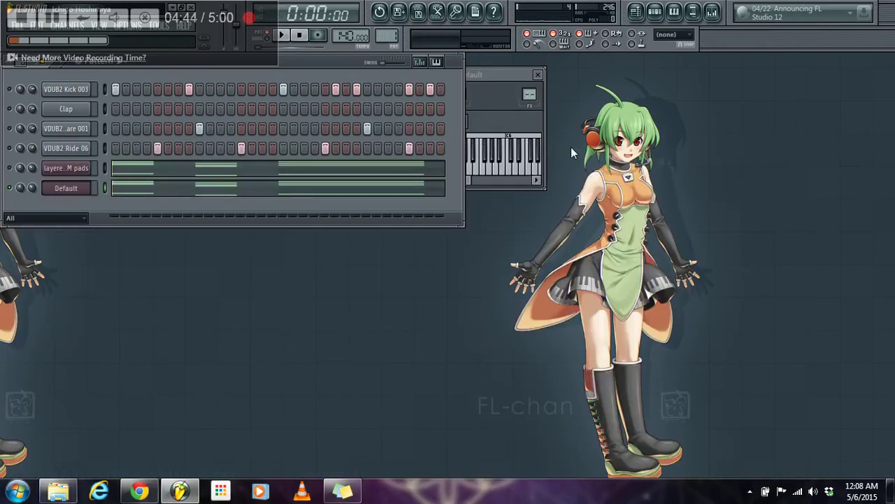
{"action": "left_click", "coordinate": [63, 189]}
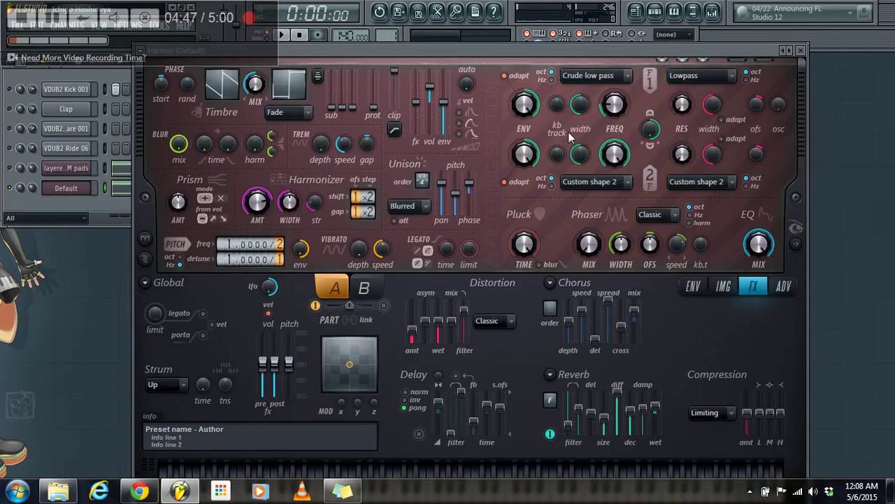